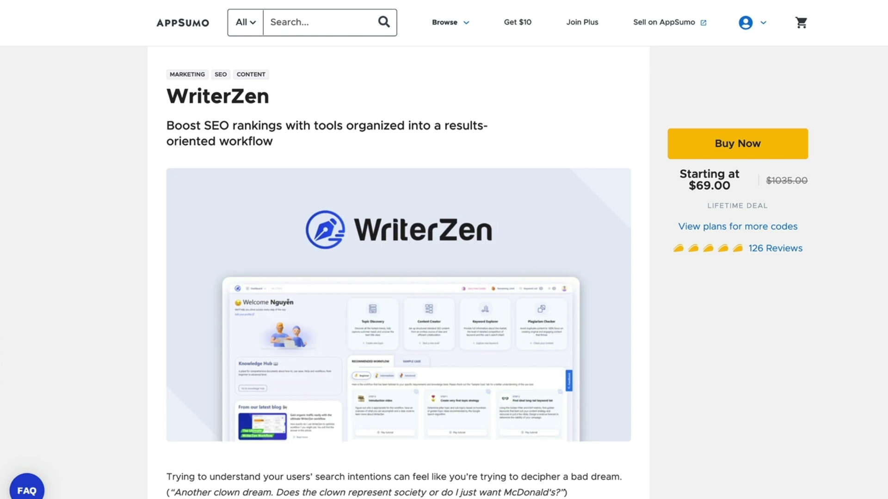
Scroll down the WriterZen AppSumo deal page showing the $69.00 lifetime deal
scroll(406, 204, down, 5)
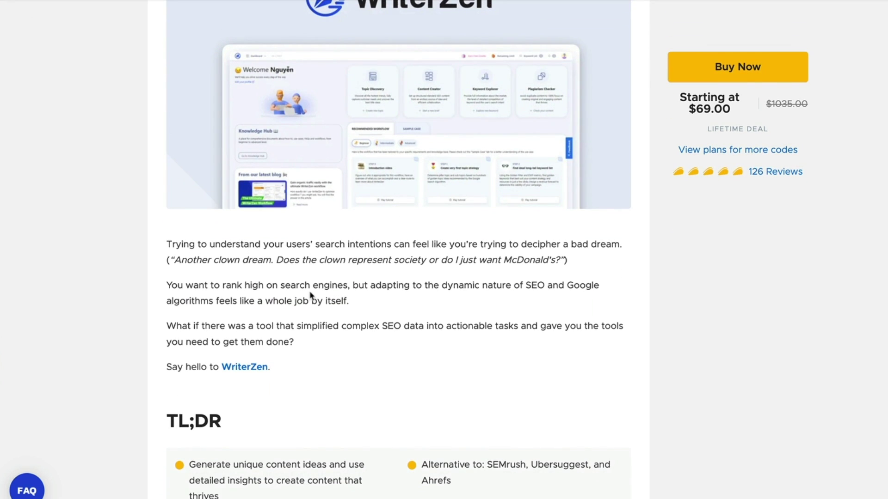
Scroll past the WriterZen feature screenshots to the Single, Double and Multiple pricing plans
scroll(293, 257, down, 1)
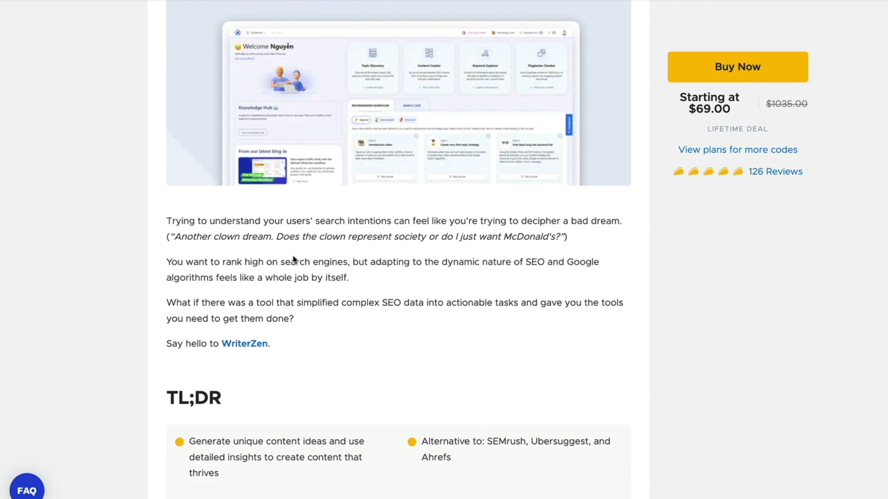
scroll(293, 259, down, 5)
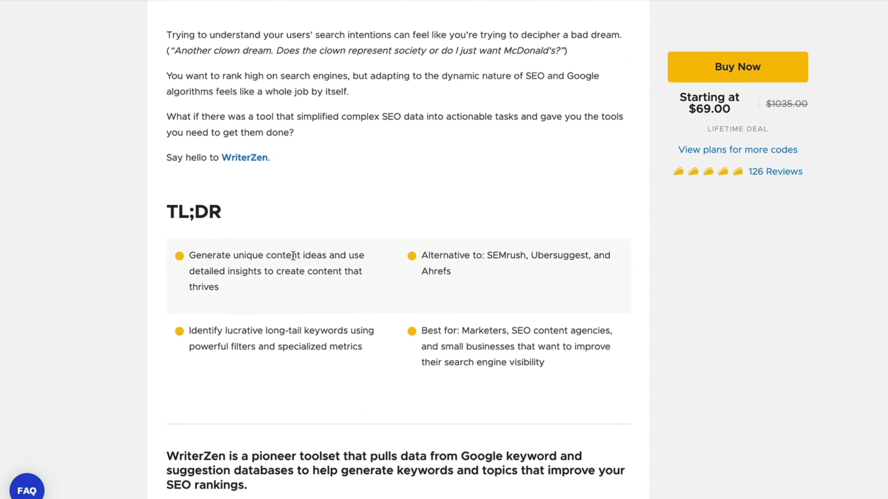
scroll(294, 259, down, 10)
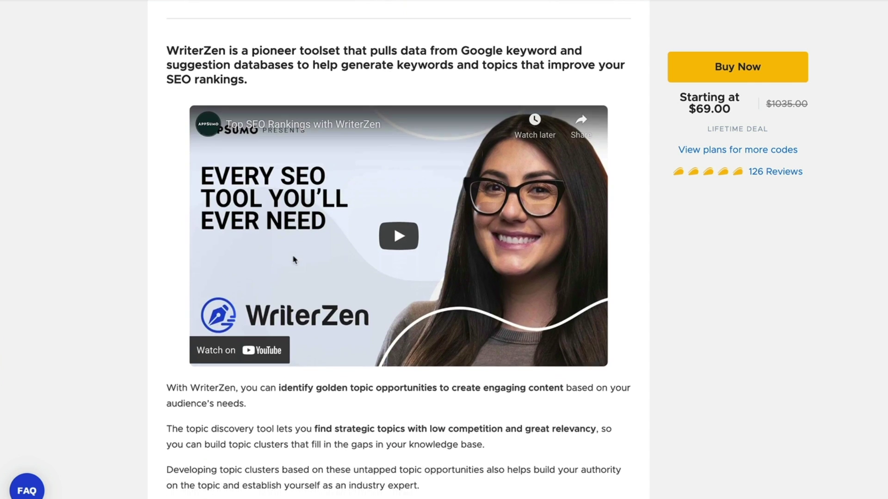
scroll(293, 256, down, 3)
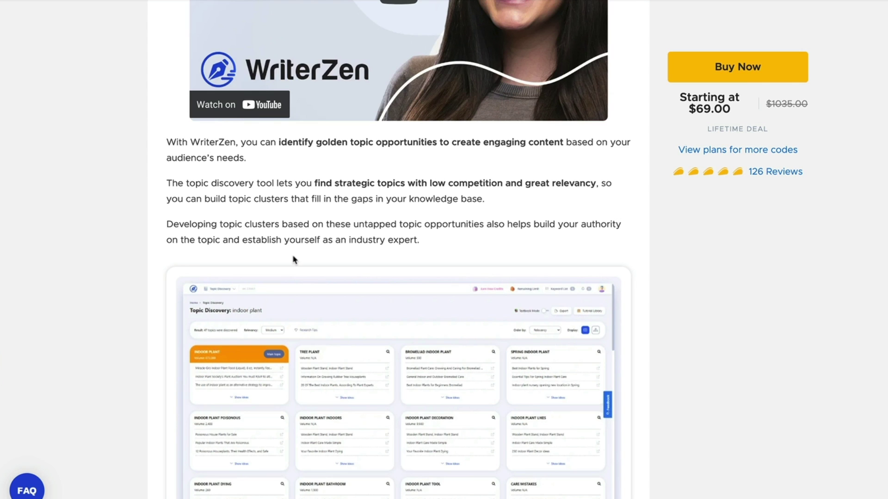
scroll(293, 260, down, 3)
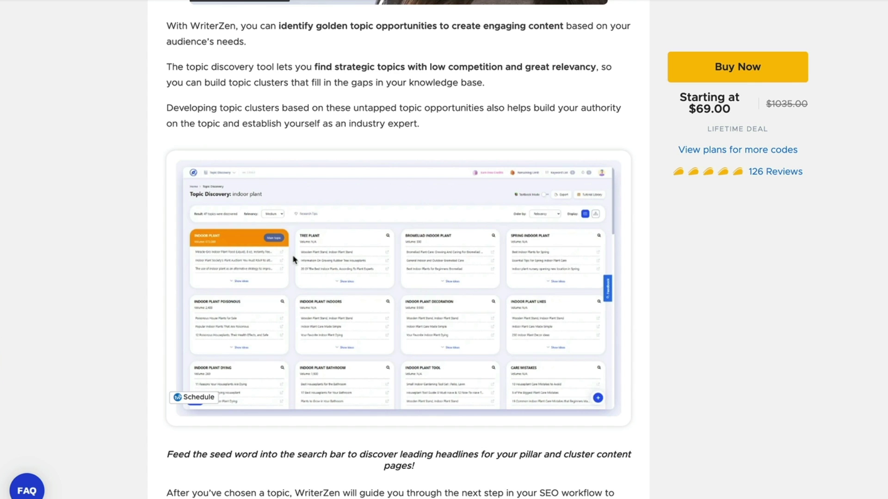
scroll(293, 259, down, 9)
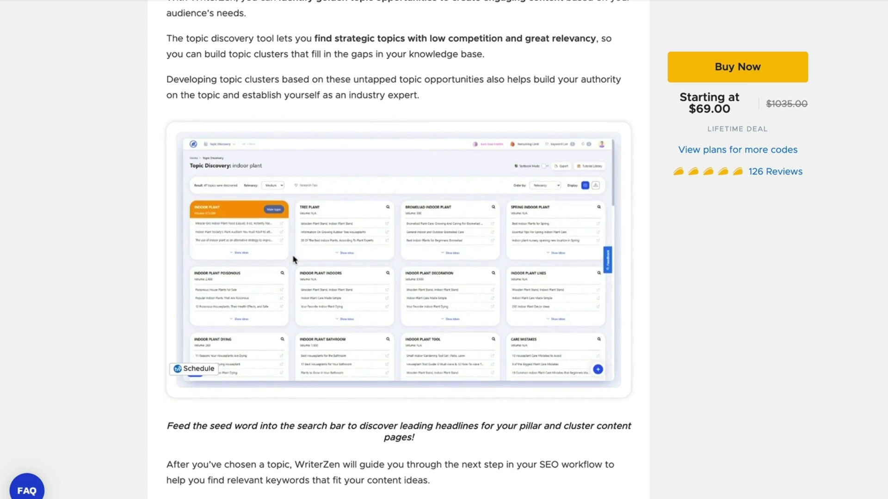
scroll(293, 260, down, 12)
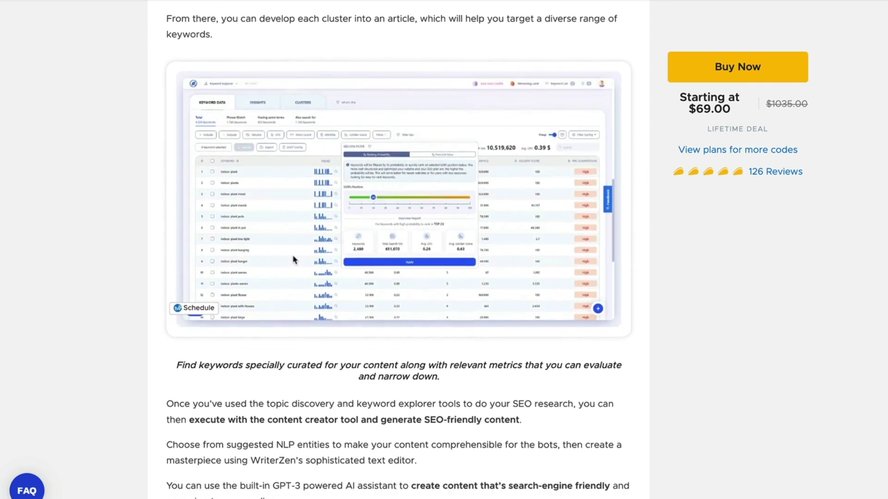
scroll(293, 260, down, 12)
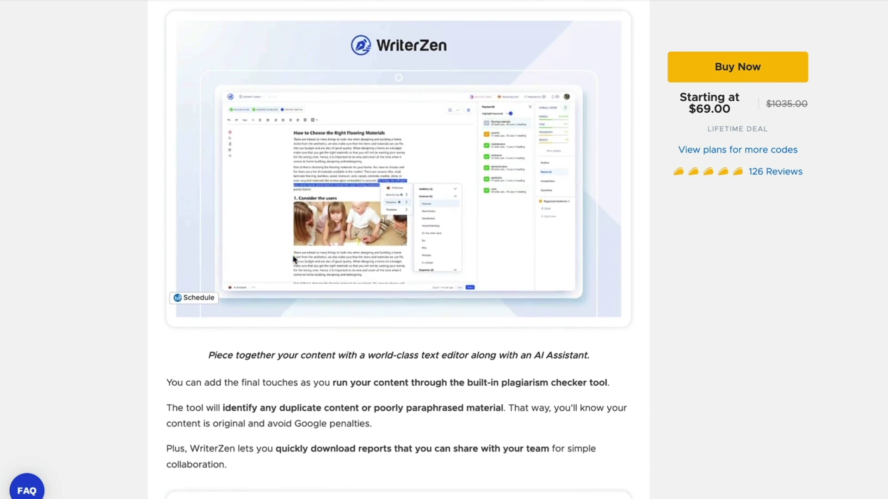
scroll(293, 260, down, 11)
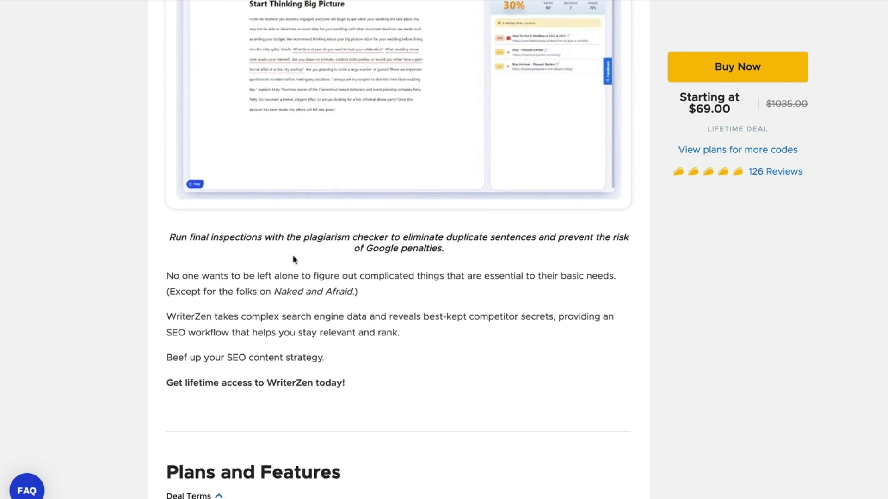
scroll(293, 256, down, 10)
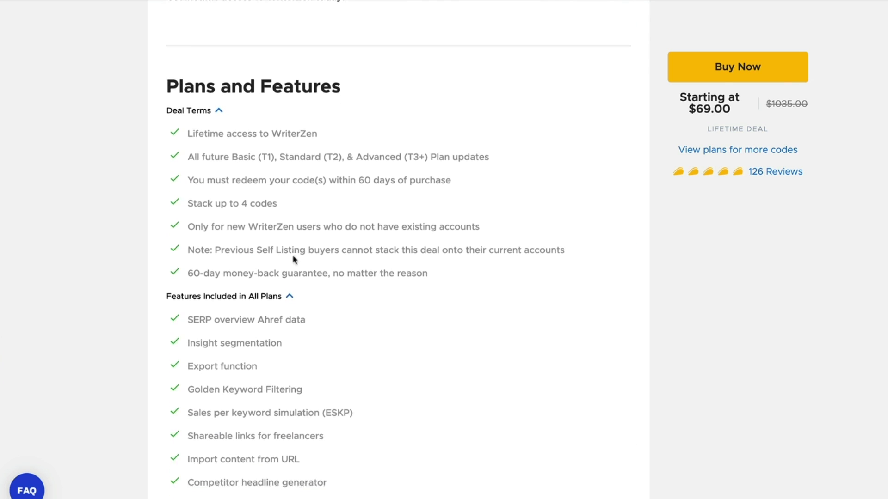
scroll(293, 260, down, 2)
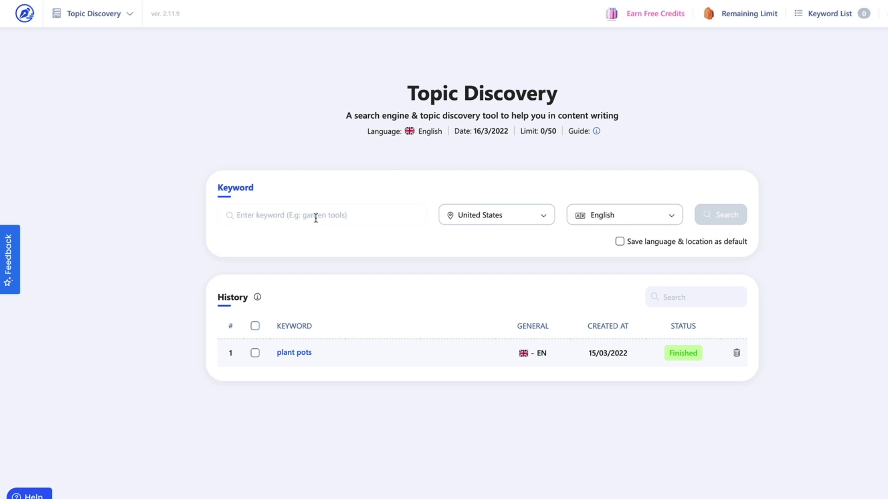
Open the saved 'plant pots' search from History to show its 40 discovered topics
click(299, 355)
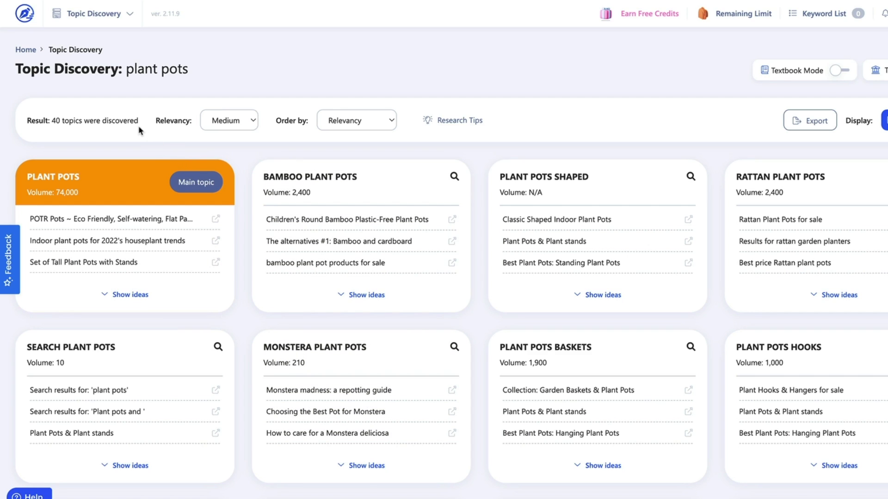
Review the topic relevancy levels, keeping Medium, and bring the Plant Strawberry card row into view
click(235, 124)
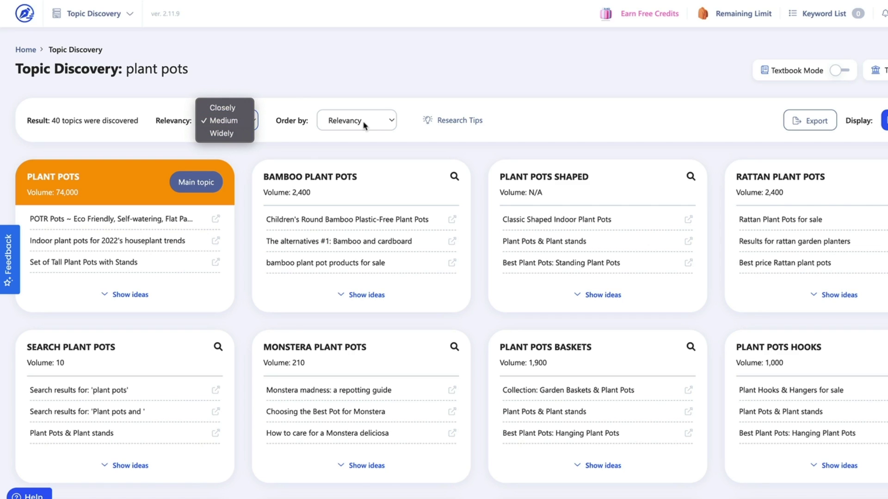
click(485, 62)
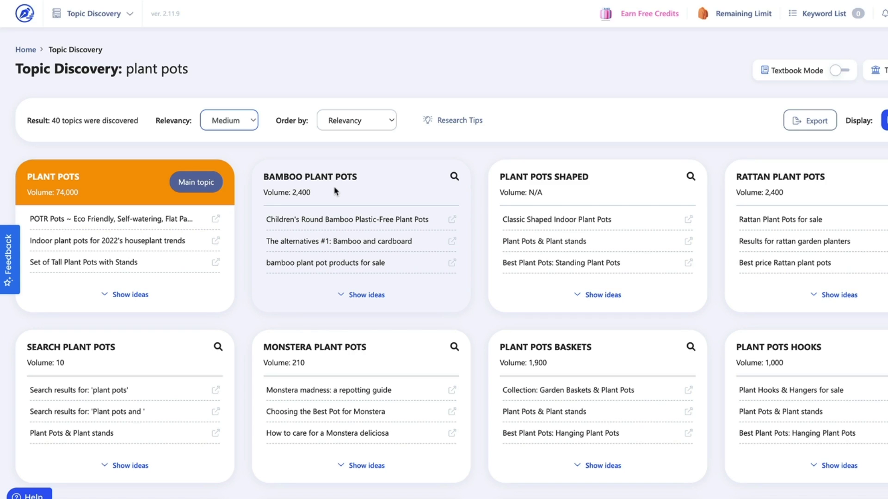
key(space)
key(Down)
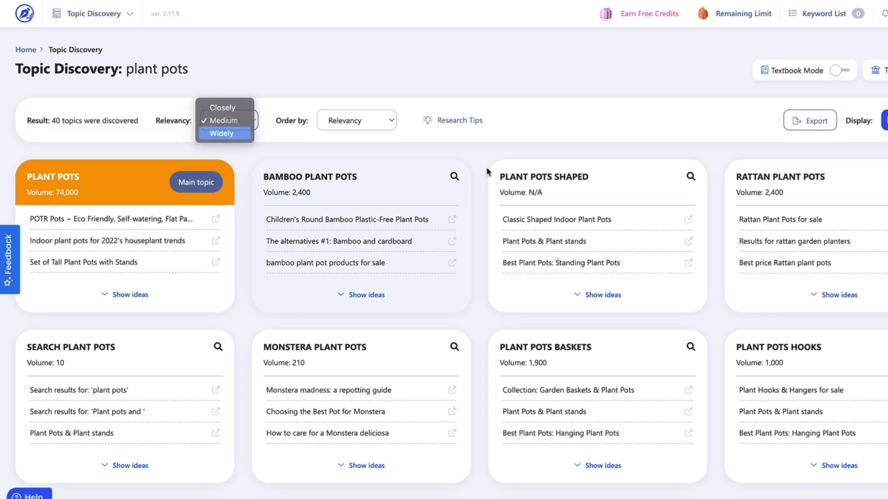
drag(486, 172, 504, 63)
click(477, 52)
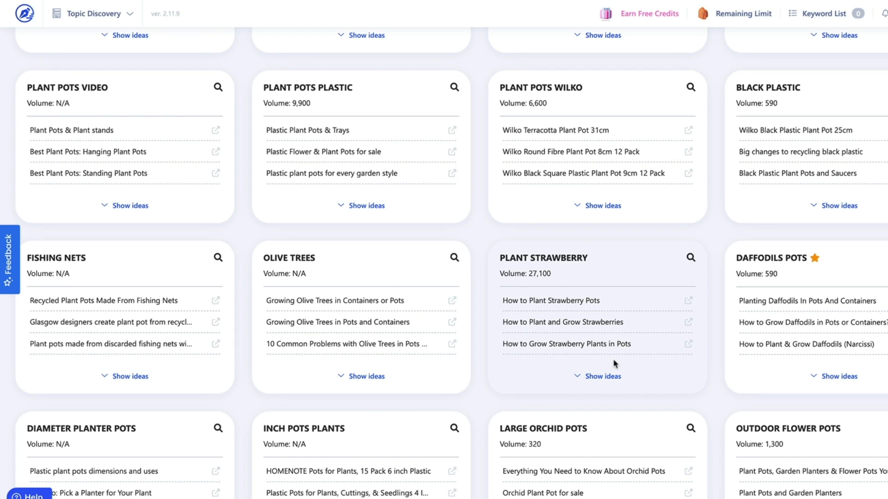
Expand the Plant Strawberry card's ideas and highlight its volume and idea lines
click(615, 379)
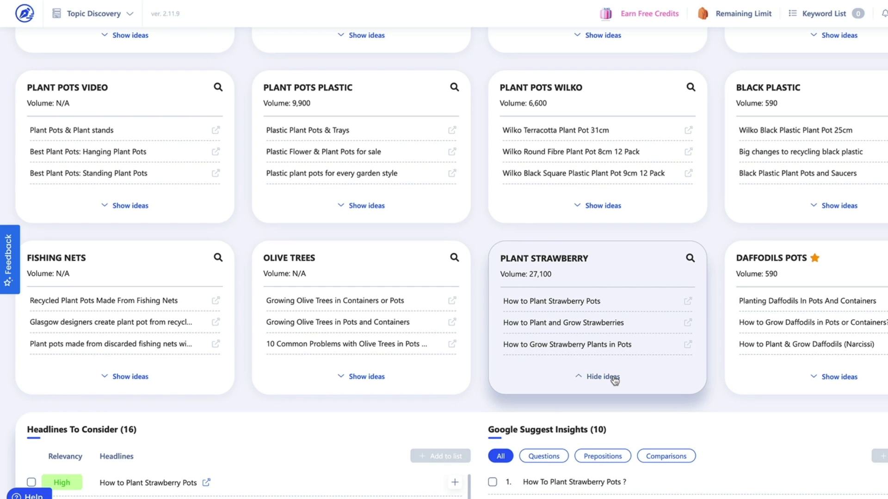
drag(638, 341, 507, 262)
click(624, 262)
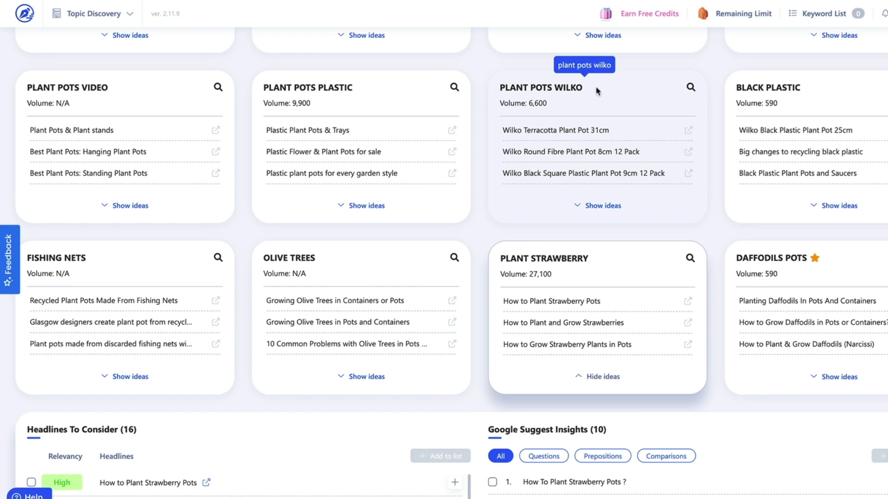
Highlight headline ideas such as 'How to Plant Strawberry Pots' and 'How to Plant and Grow Strawberries'
drag(598, 91, 478, 92)
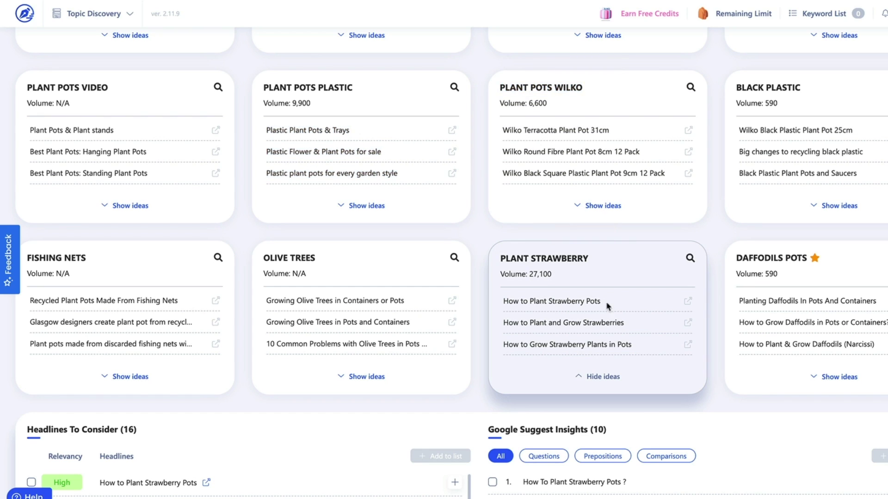
triple_click(614, 306)
click(634, 327)
triple_click(494, 323)
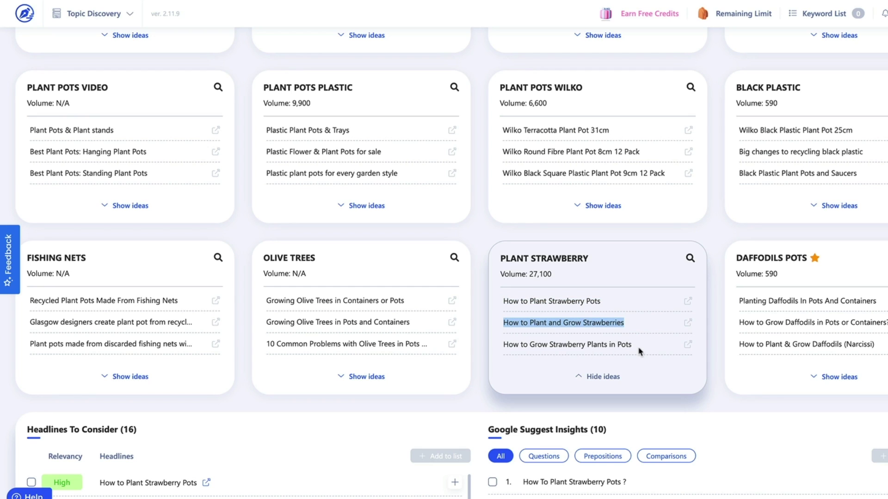
drag(639, 347, 463, 345)
click(609, 363)
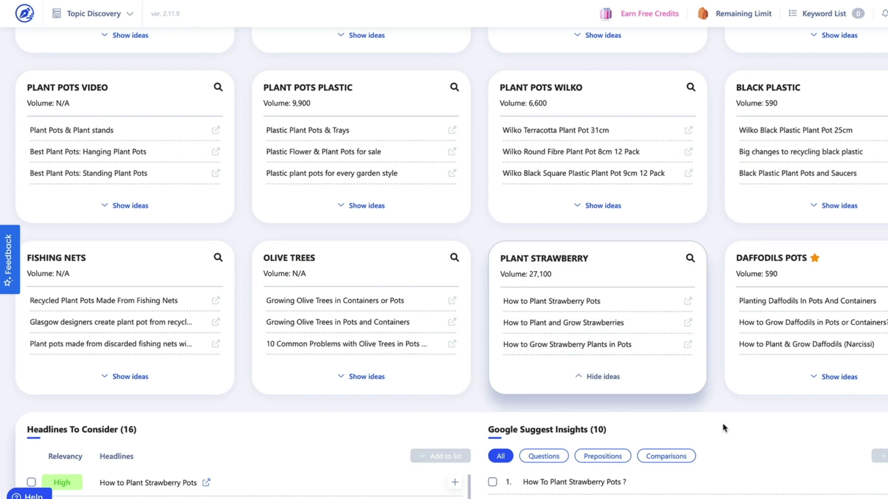
Scroll through the remaining cards, like Flowering Plants Pots (880) and Fruit Trees Pots (720), then return to the top
scroll(693, 384, down, 3)
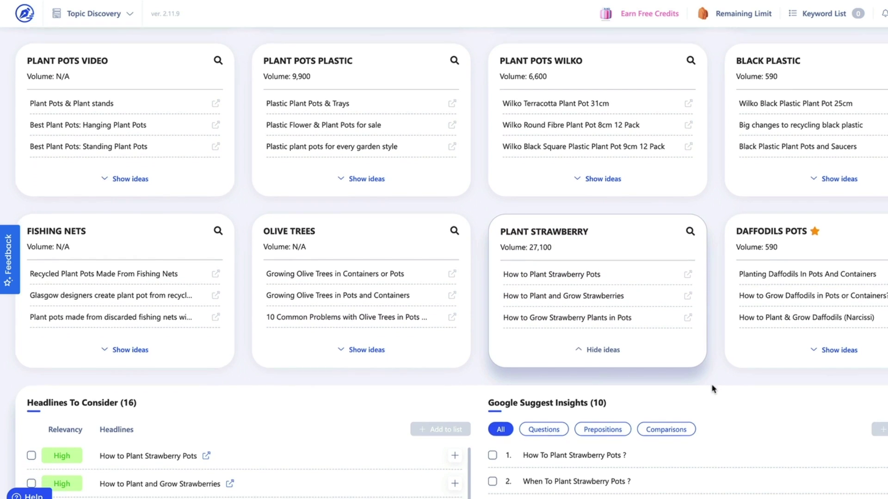
scroll(694, 383, down, 4)
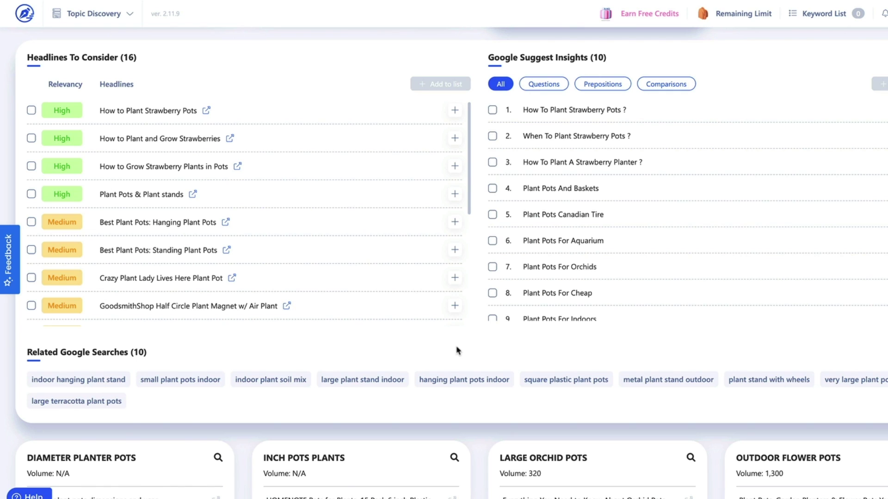
scroll(457, 351, down, 1)
scroll(456, 351, down, 2)
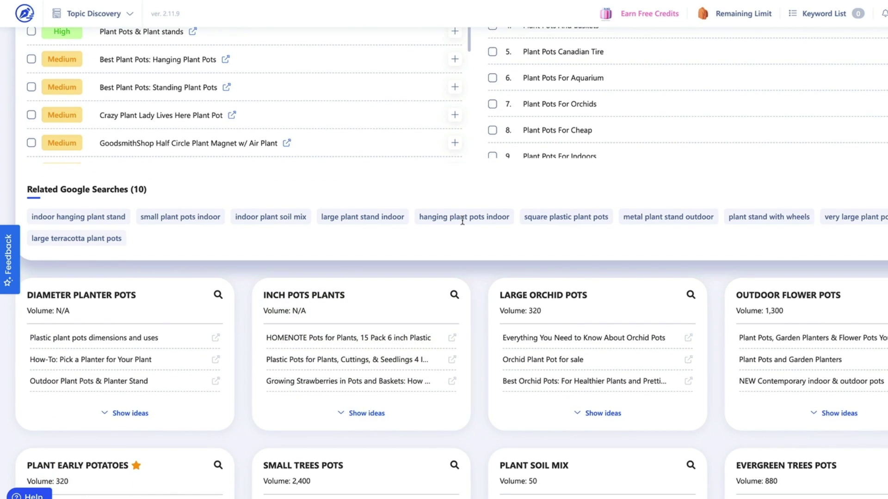
scroll(463, 221, down, 5)
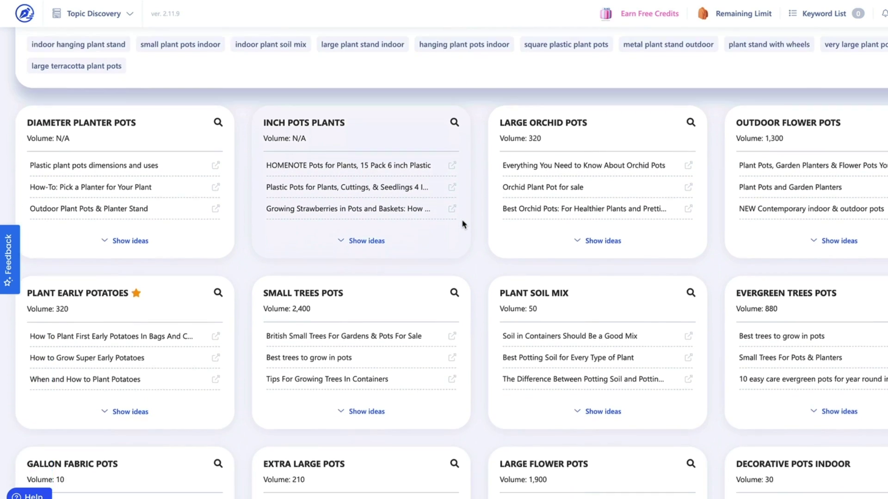
scroll(463, 225, down, 6)
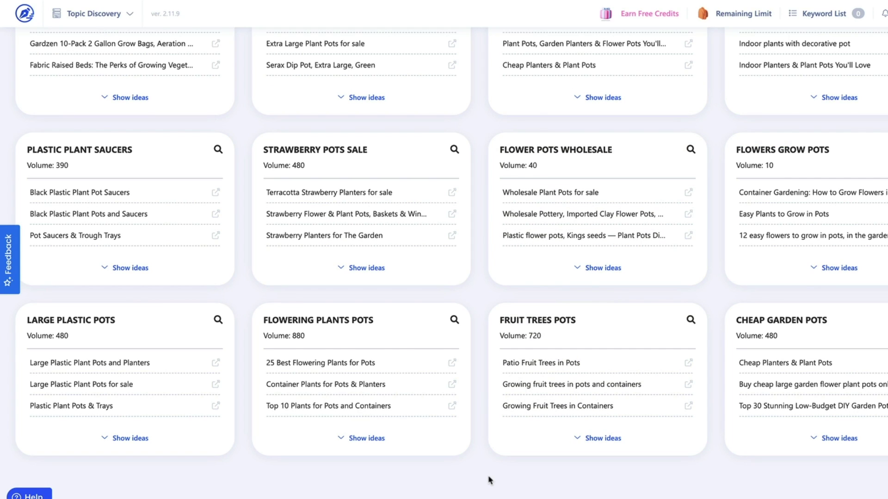
key(ctrl+a)
scroll(489, 480, up, 15)
Switch to the Content Creator tool, then open and close the New Project dialog
click(335, 45)
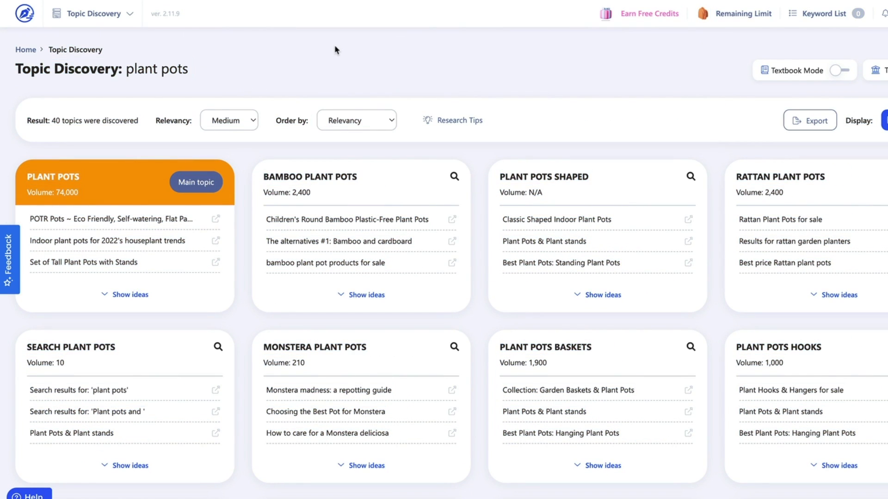
click(130, 15)
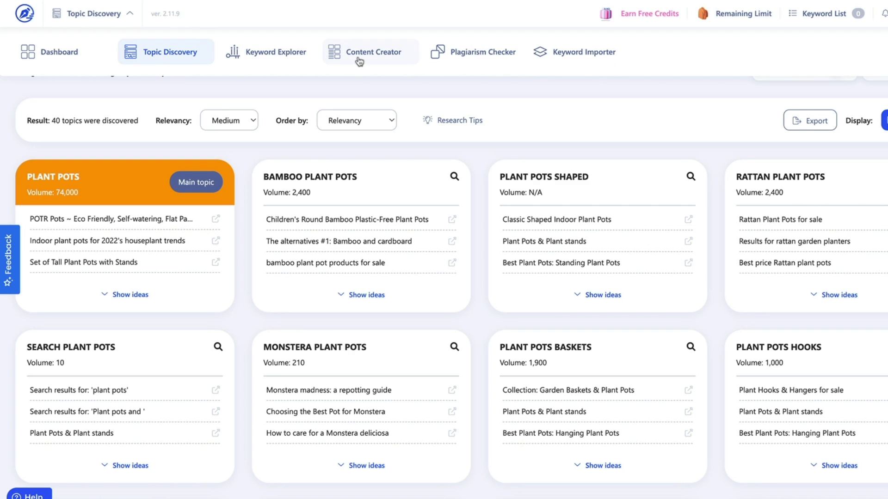
click(378, 60)
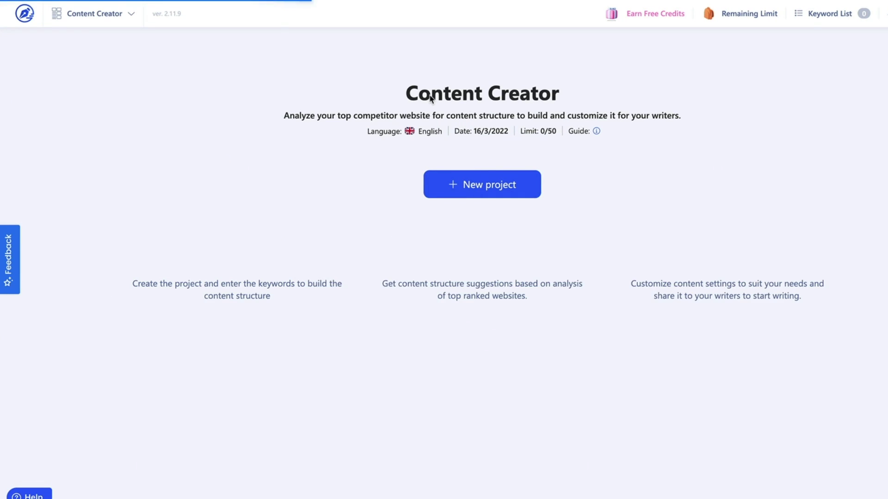
click(488, 189)
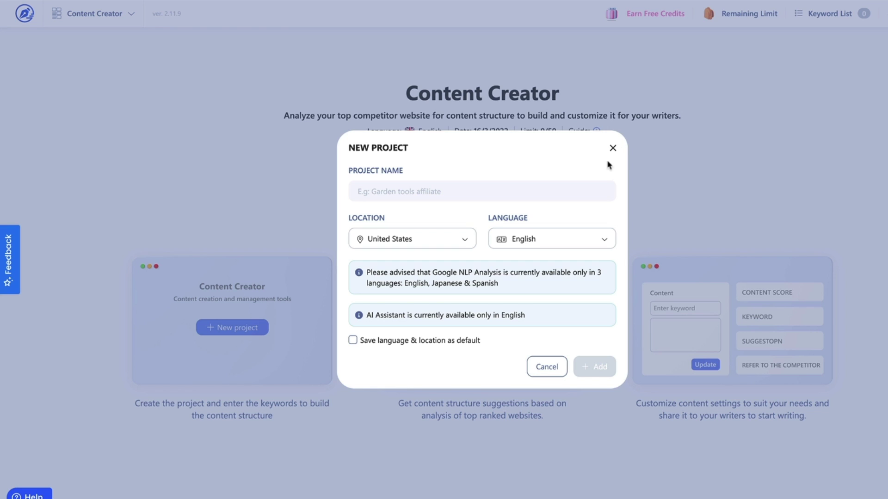
click(613, 149)
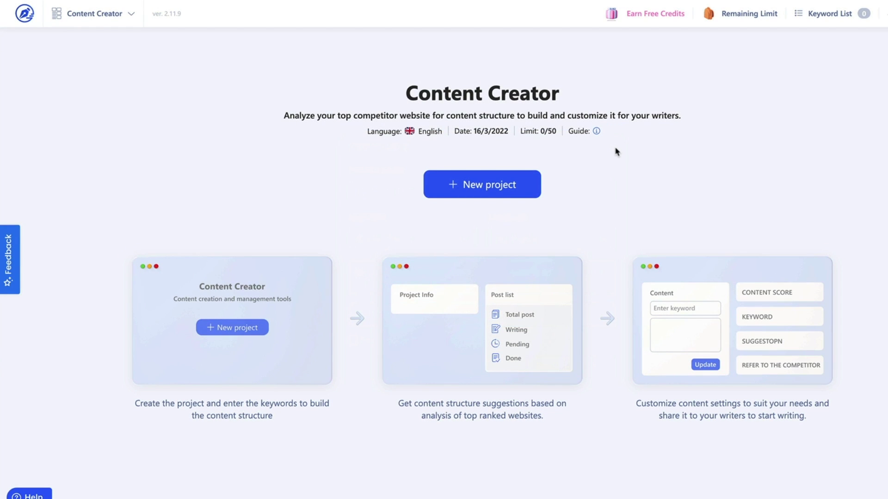